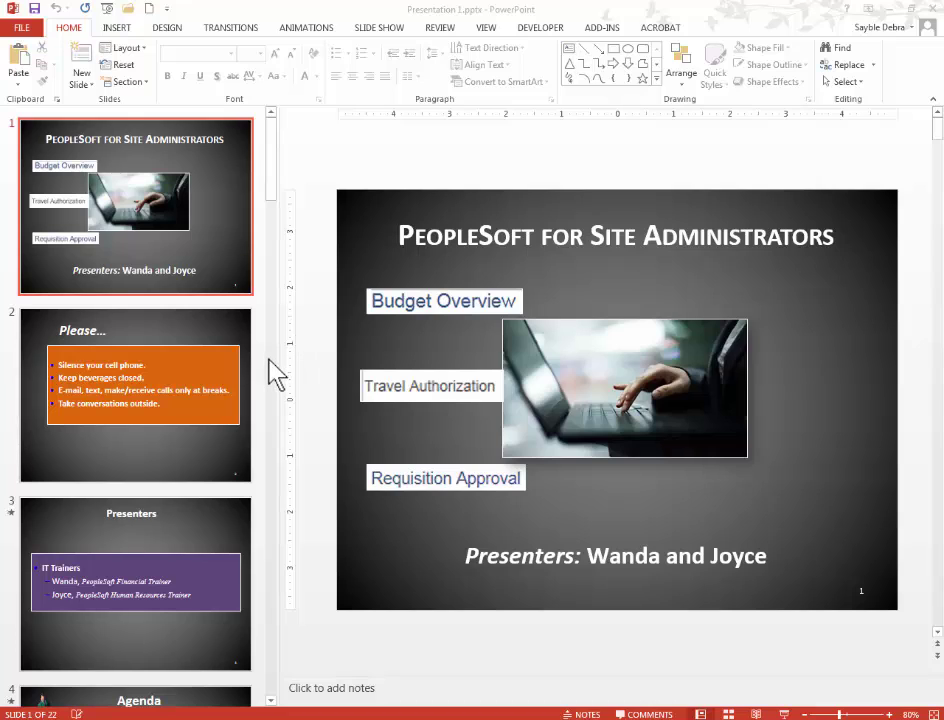
# Set the insertion point after slide 2 and open Reuse Slides from the New Slide menu.
pyautogui.click(272, 195)
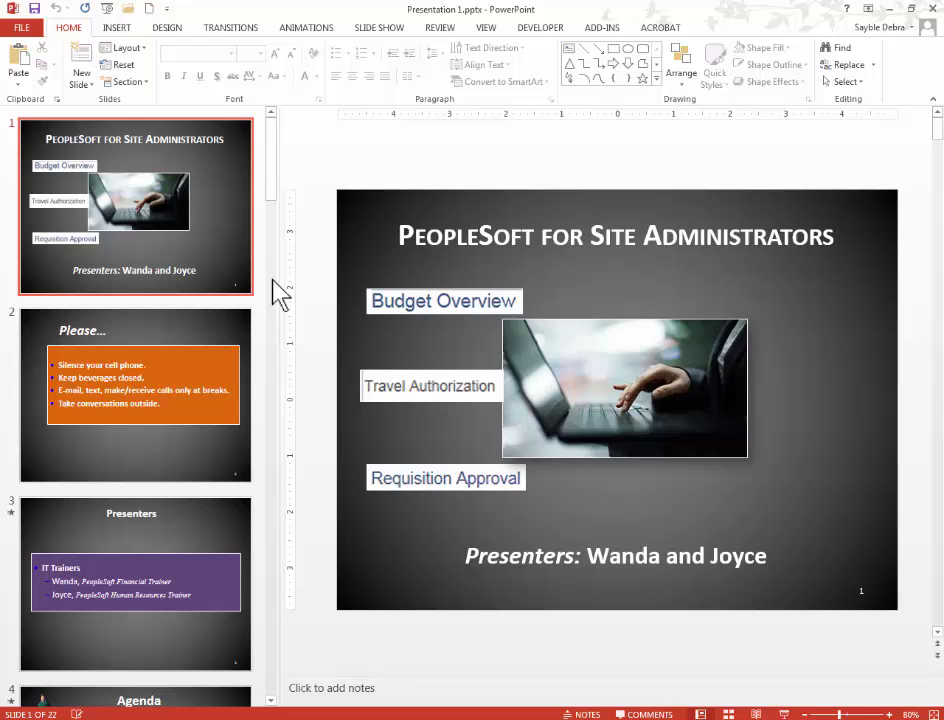
pyautogui.scroll(-2, 186, 492)
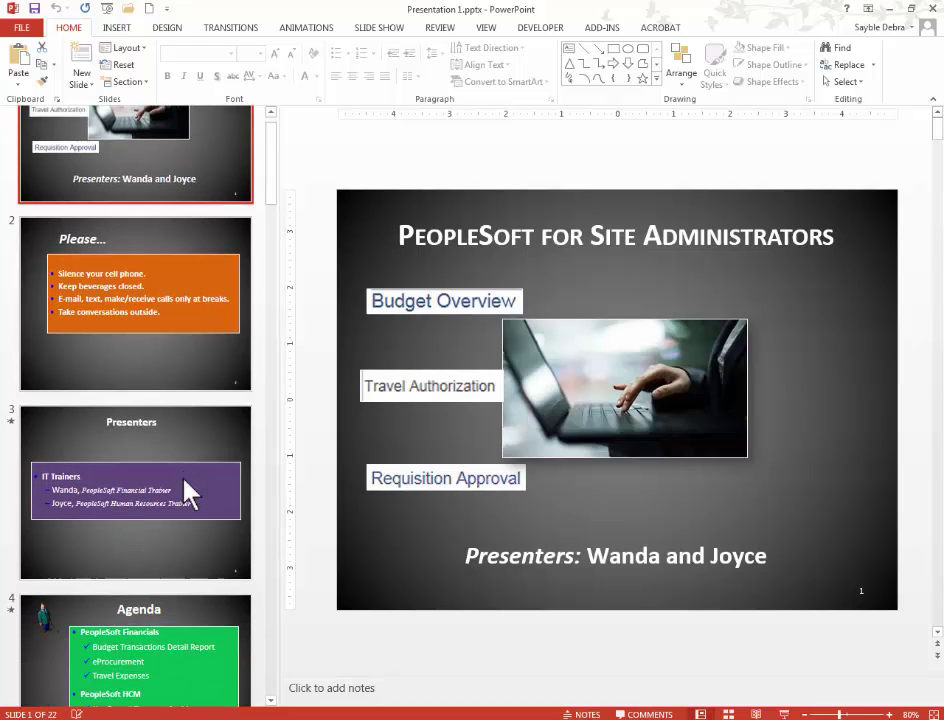
pyautogui.scroll(-2, 185, 470)
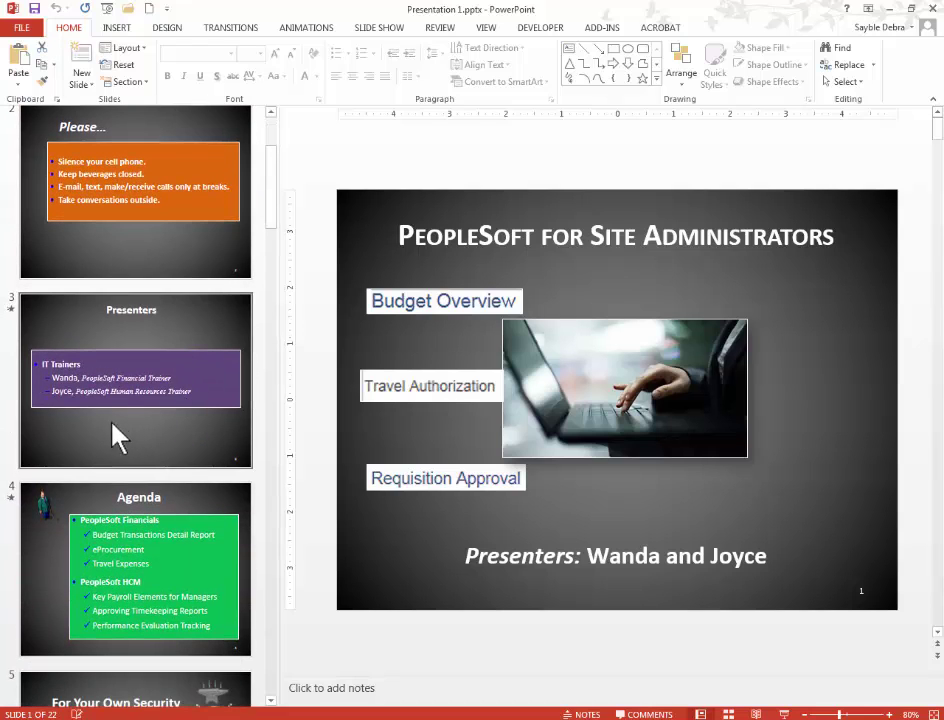
pyautogui.scroll(-2, 105, 435)
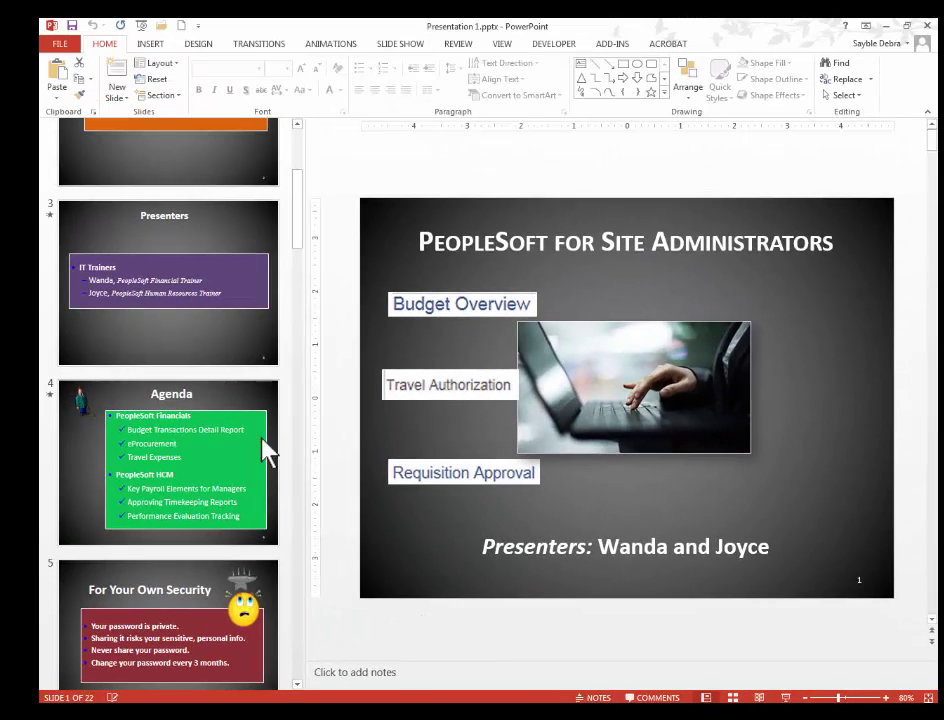
pyautogui.scroll(3, 198, 368)
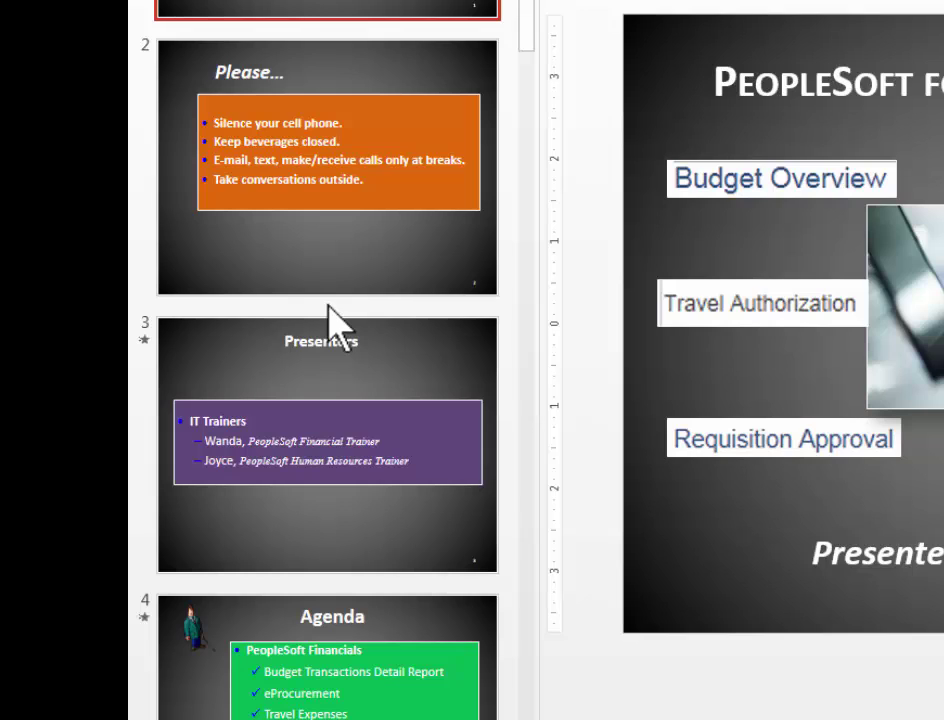
pyautogui.click(328, 304)
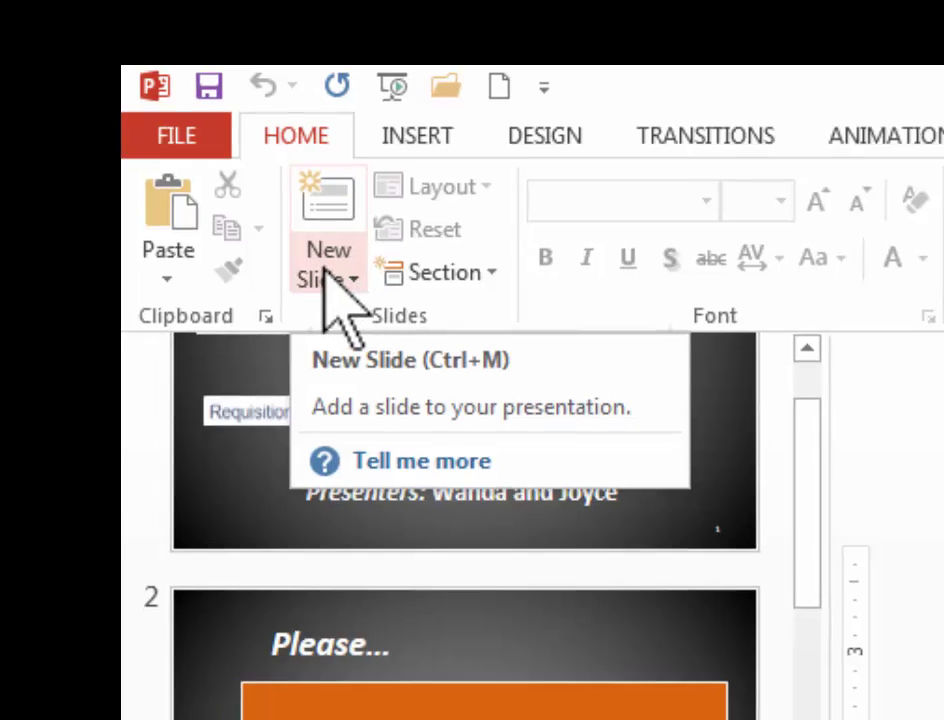
pyautogui.click(356, 293)
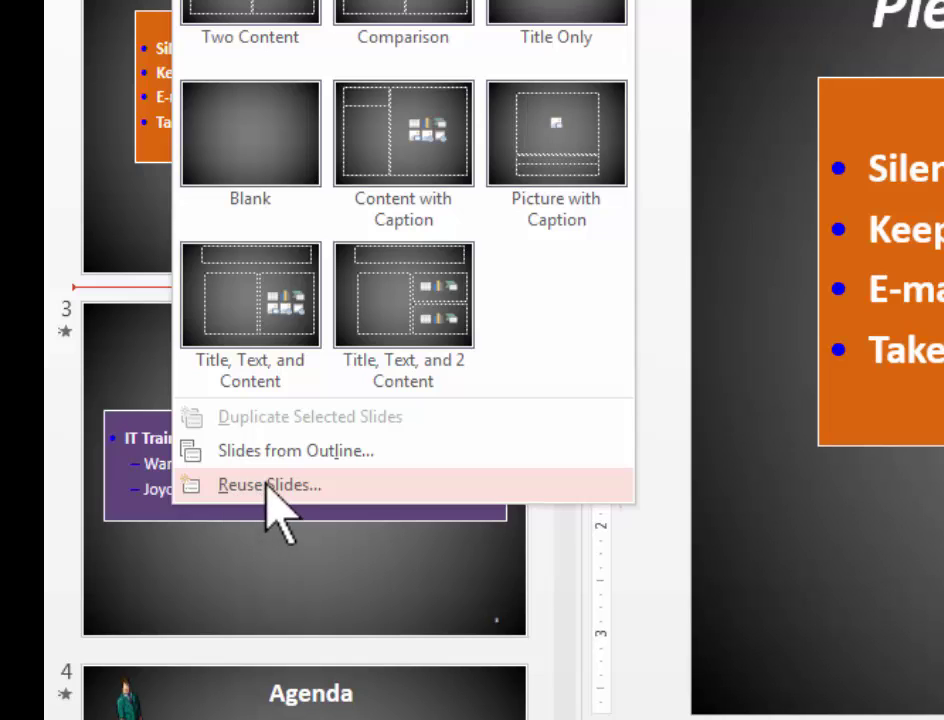
pyautogui.click(265, 485)
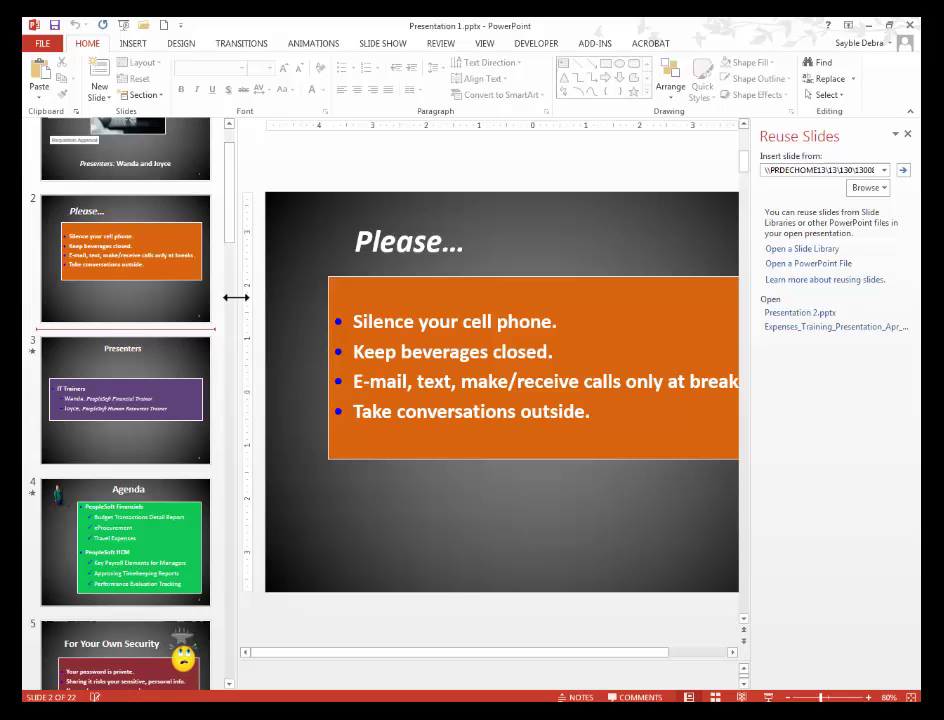
# Widen the thumbnail pane and look at the Browse options without choosing one.
pyautogui.moveTo(236, 297); pyautogui.dragTo(298, 296)
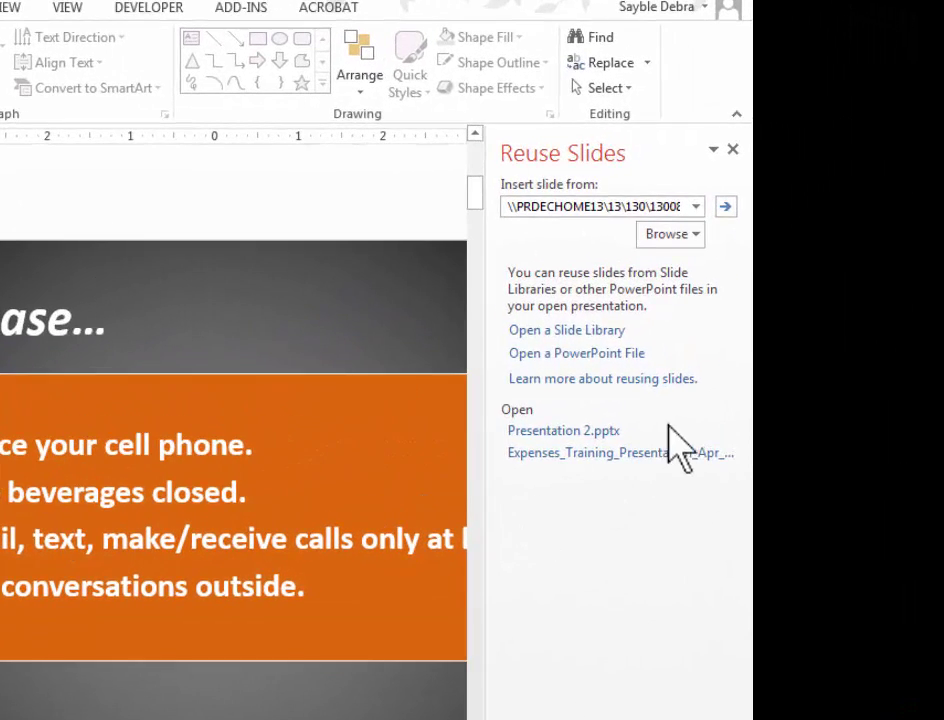
pyautogui.click(679, 236)
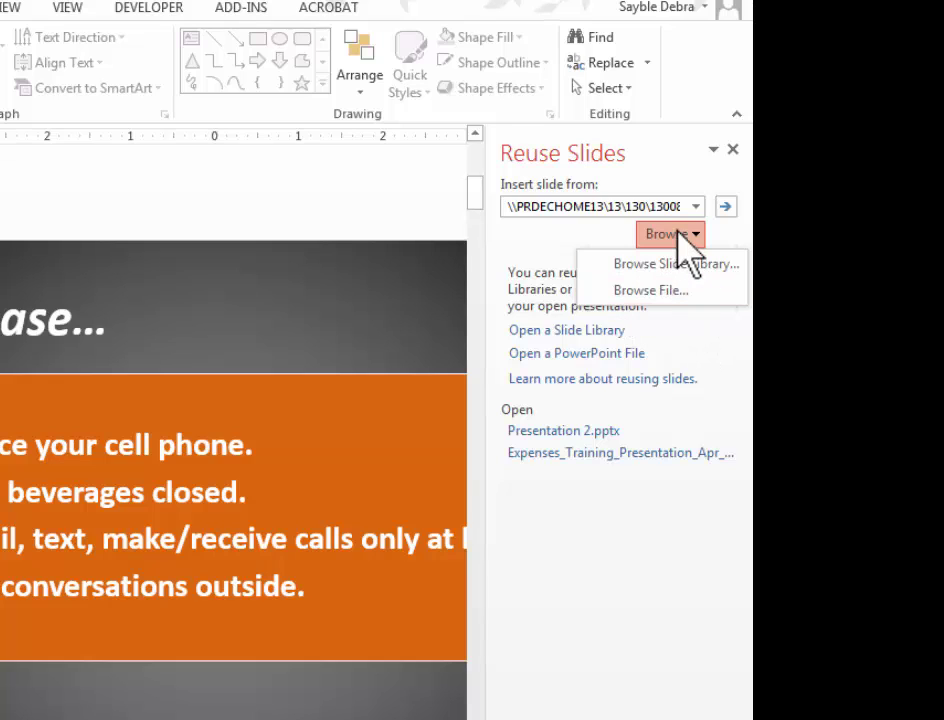
pyautogui.click(718, 339)
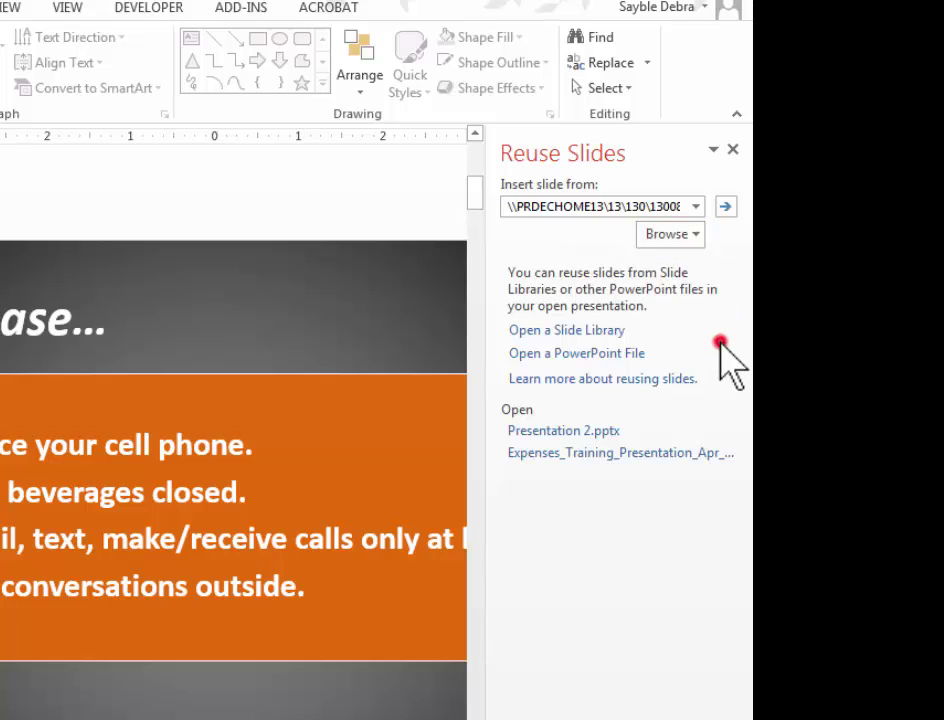
# Load Presentation 2.pptx's 28 slides into Reuse Slides and widen the pane to read their titles.
pyautogui.click(546, 436)
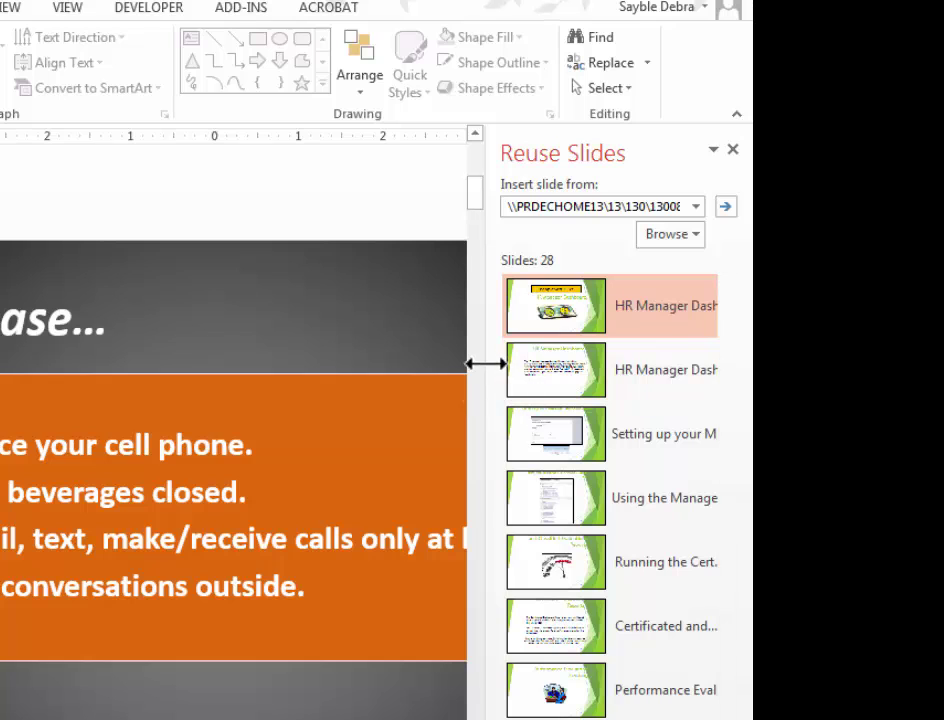
pyautogui.moveTo(486, 362); pyautogui.dragTo(386, 372)
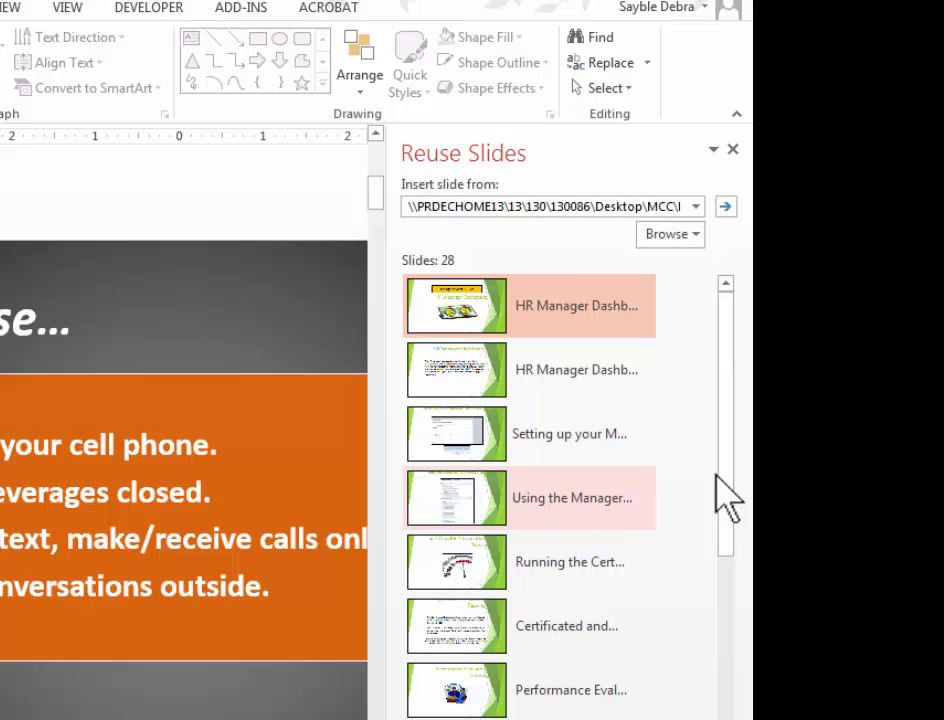
pyautogui.click(416, 308)
pyautogui.moveTo(388, 445); pyautogui.dragTo(462, 436)
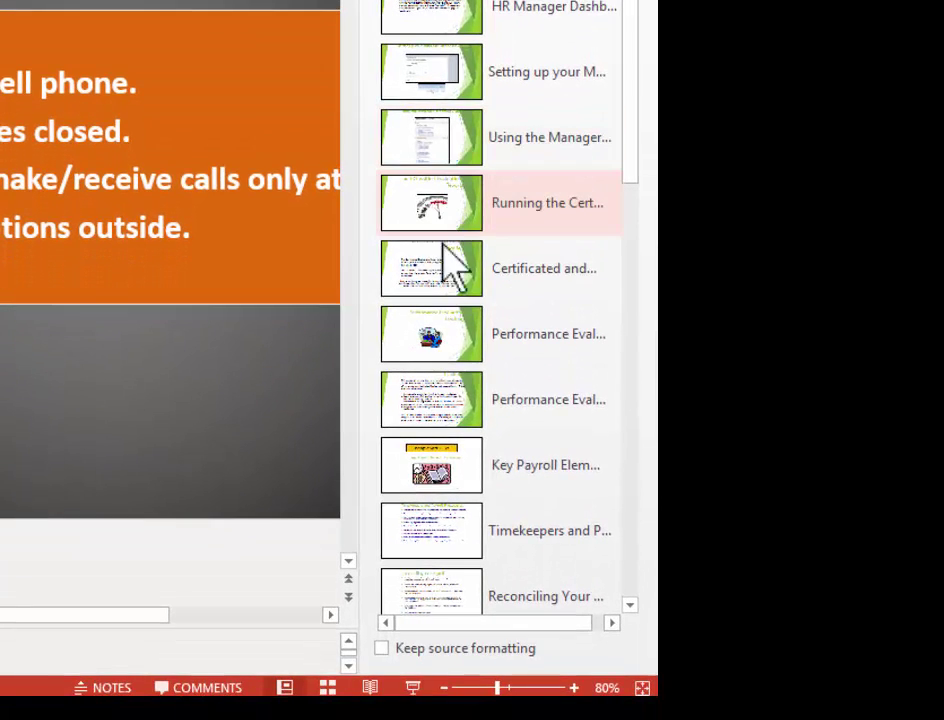
# With Keep source formatting on, insert HR Manager Dashboard and Running the Certificated and Classified Evaluation Reports slides.
pyautogui.click(383, 648)
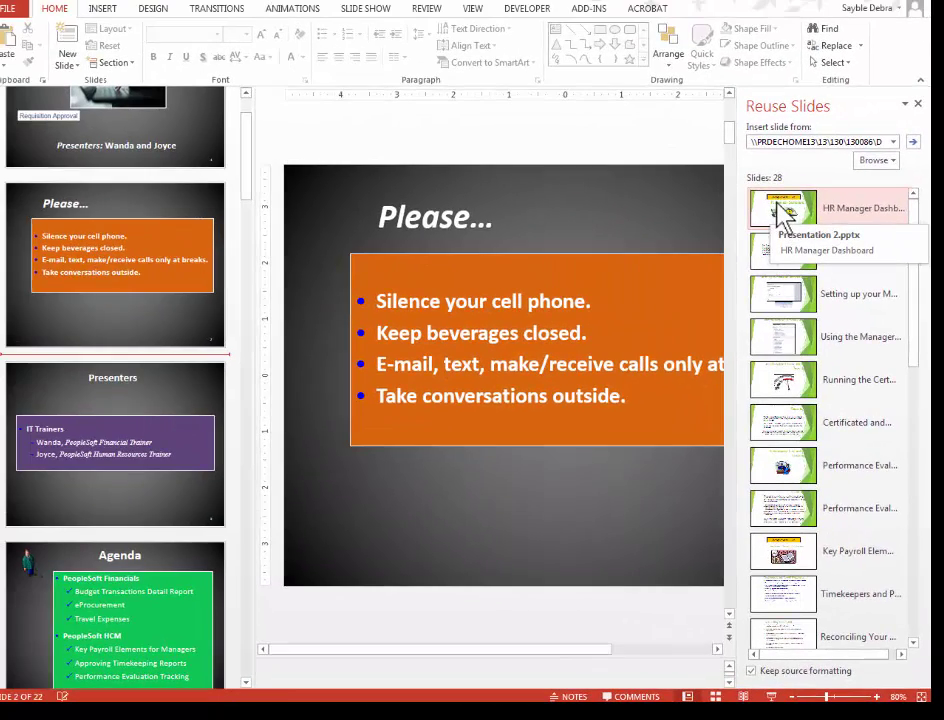
pyautogui.click(782, 212)
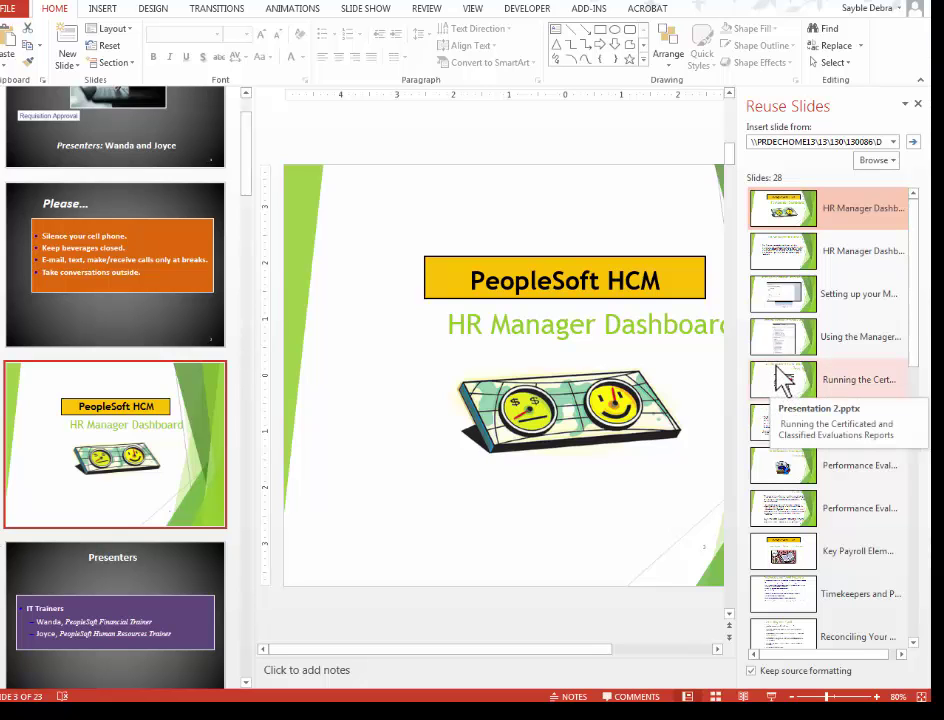
pyautogui.click(779, 381)
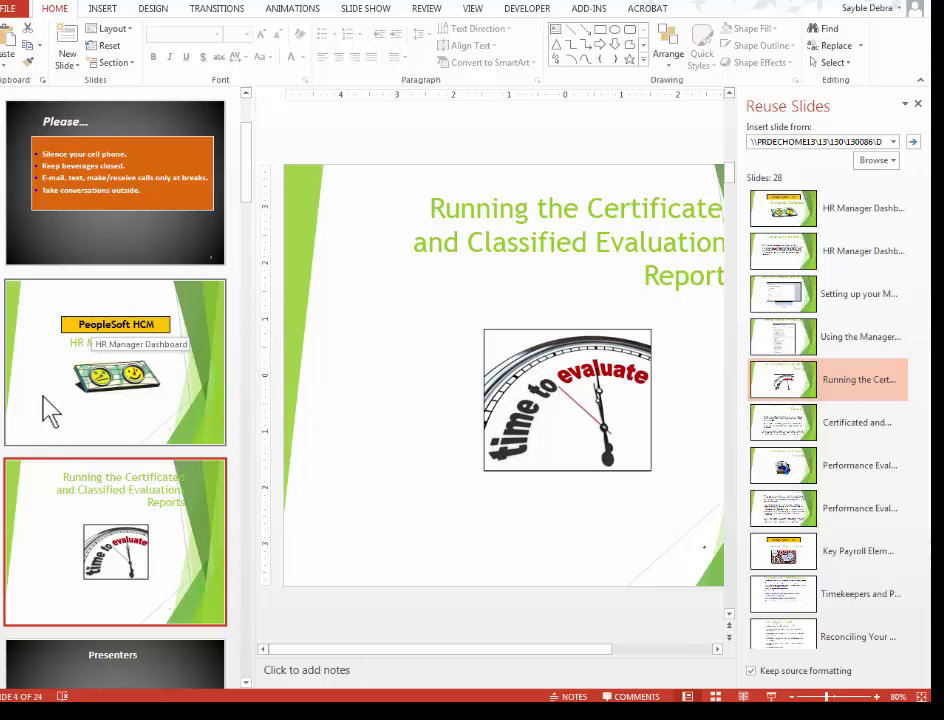
# Delete the two green reused slides 4 and 3, then set the insertion point after slide 2.
pyautogui.click(34, 506)
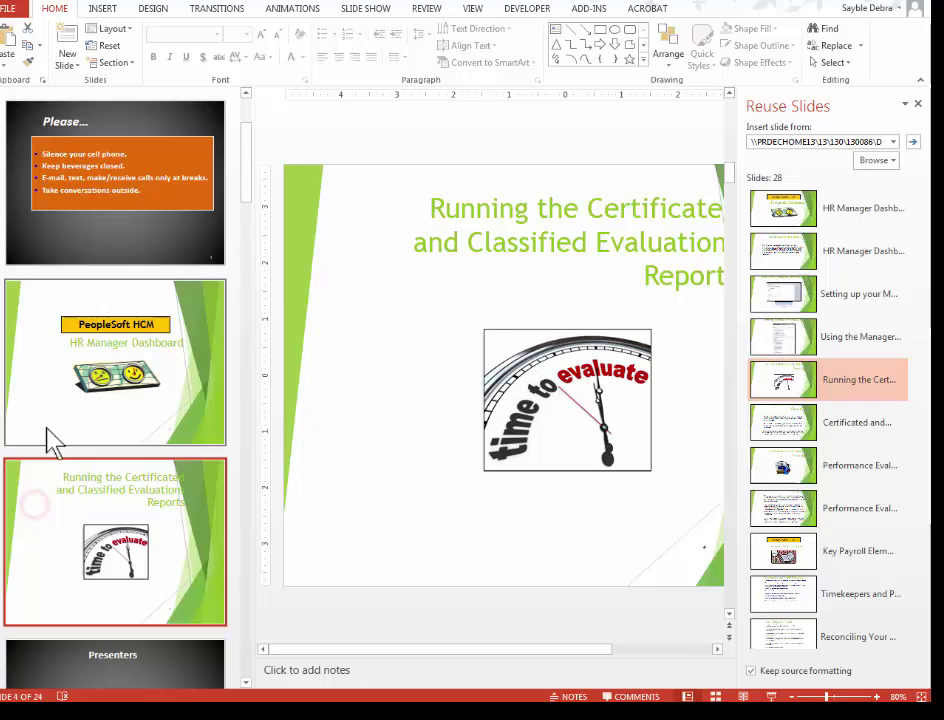
pyautogui.click(36, 493)
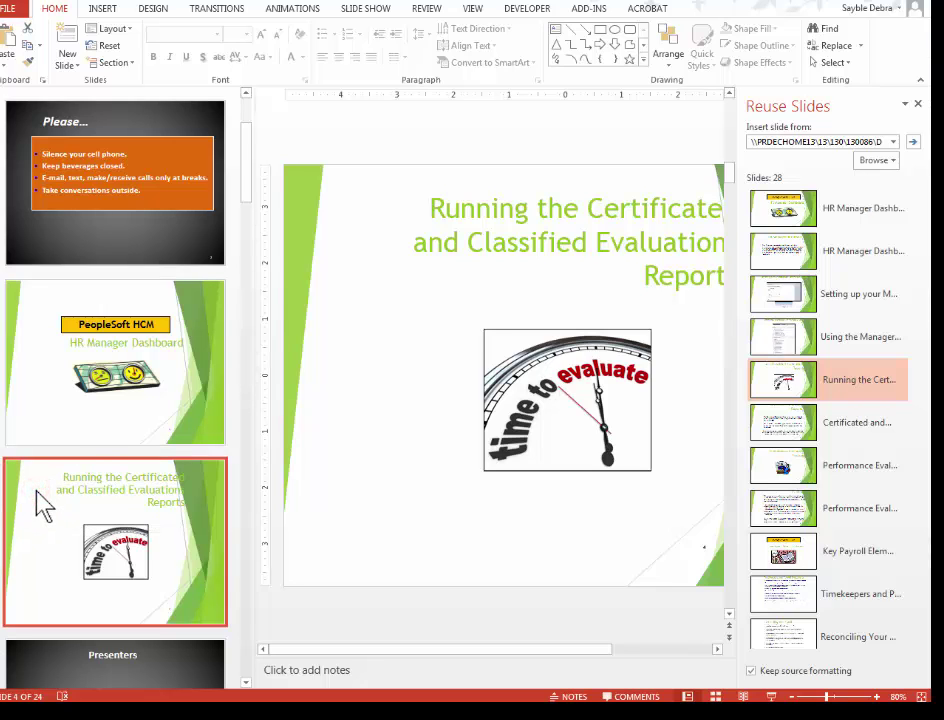
pyautogui.press('Delete')
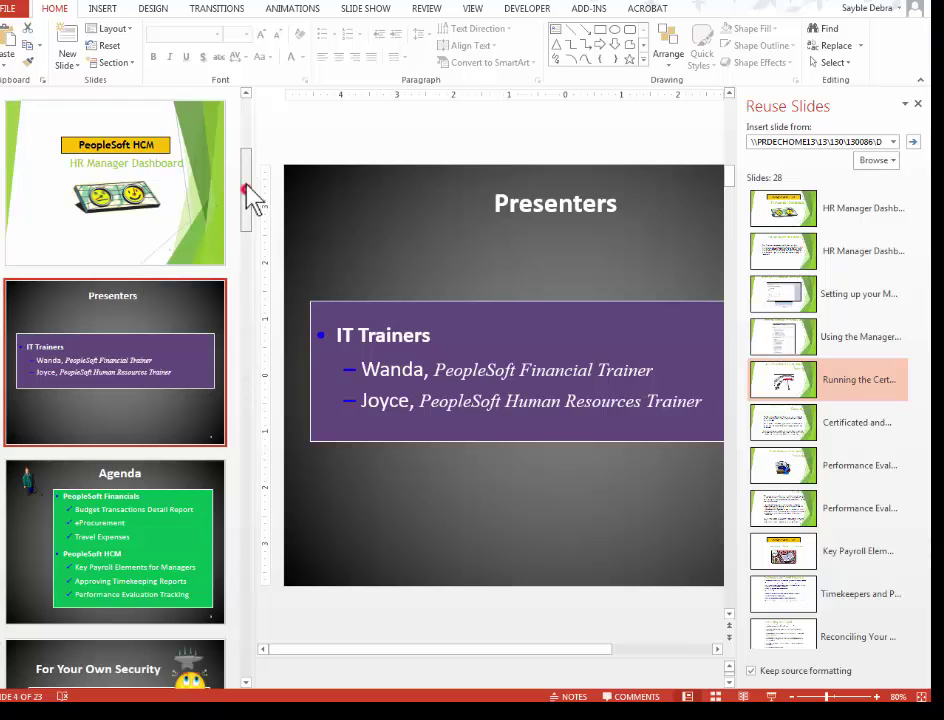
pyautogui.scroll(2, 250, 195)
pyautogui.click(36, 423)
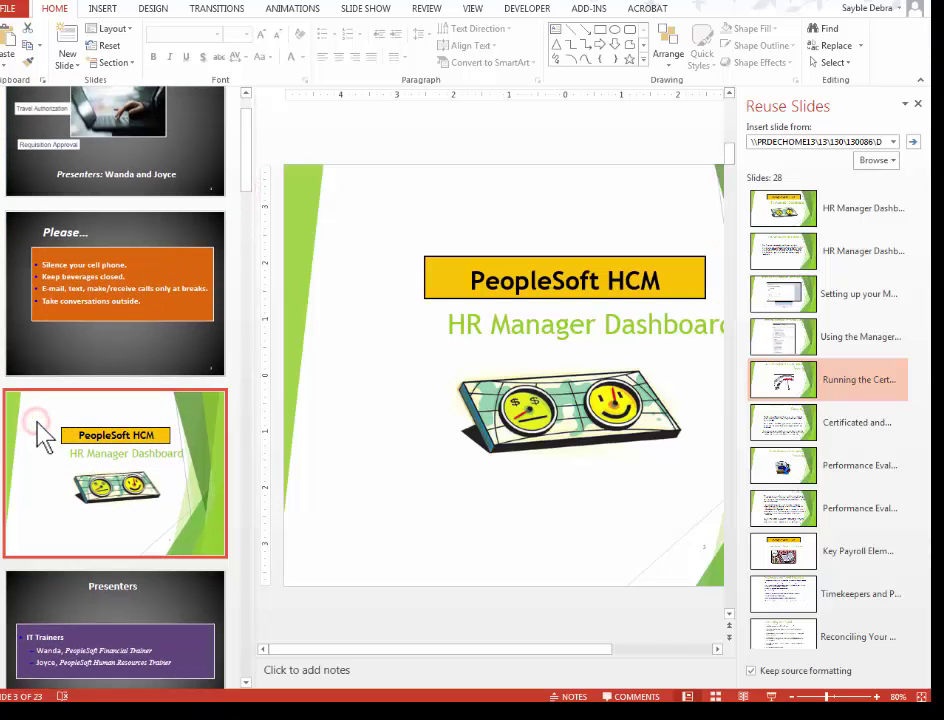
pyautogui.press('Delete')
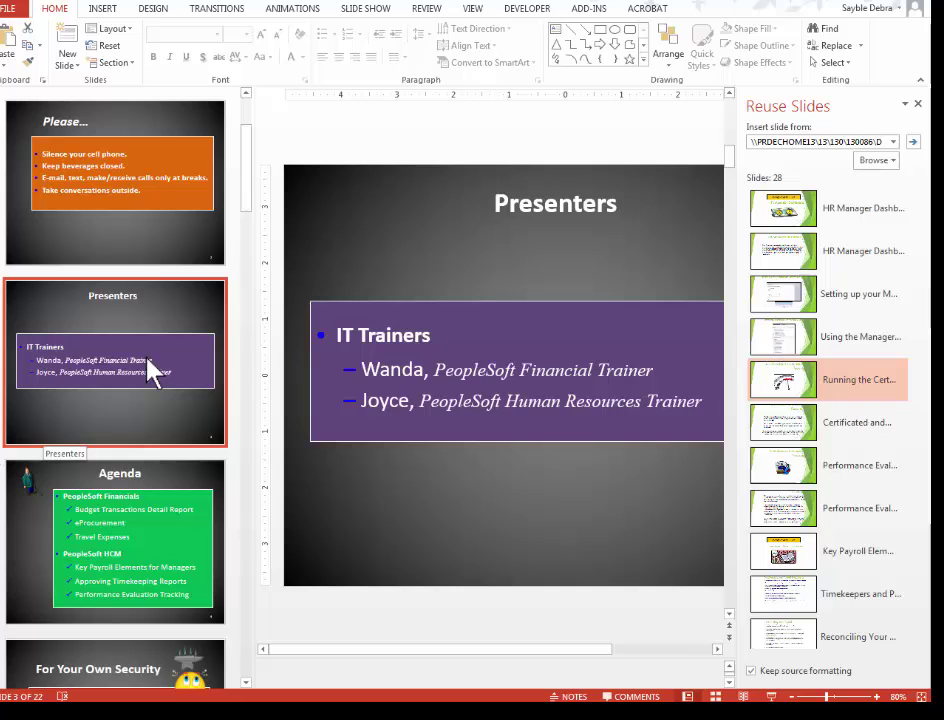
pyautogui.click(139, 268)
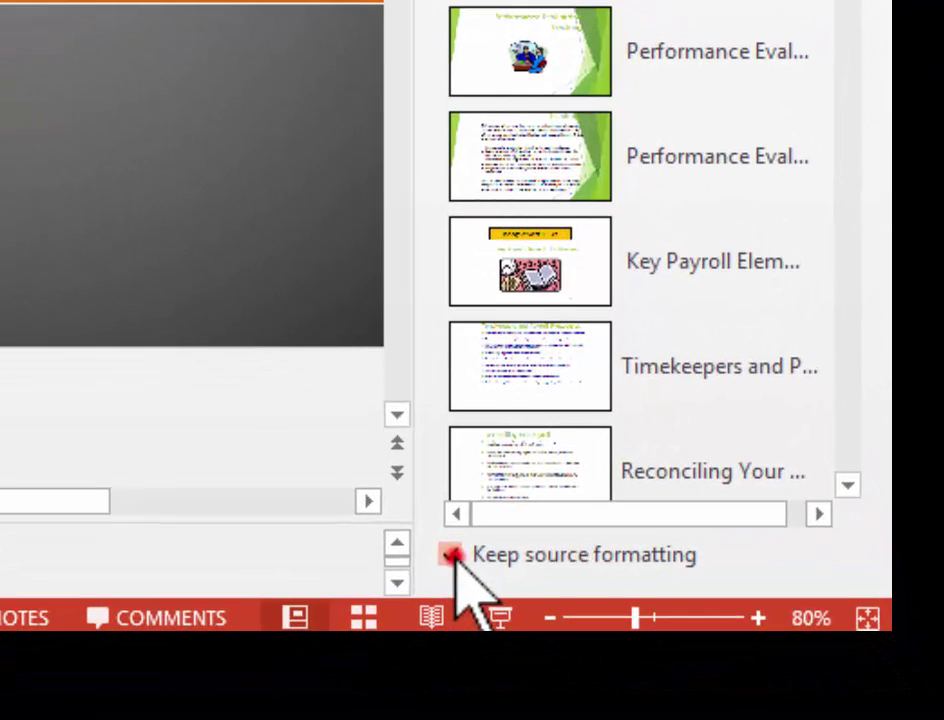
# Turn off Keep source formatting and insert HR Manager Dashboard and Setting up your Manager Dashboard as slides 3–4.
pyautogui.click(451, 555)
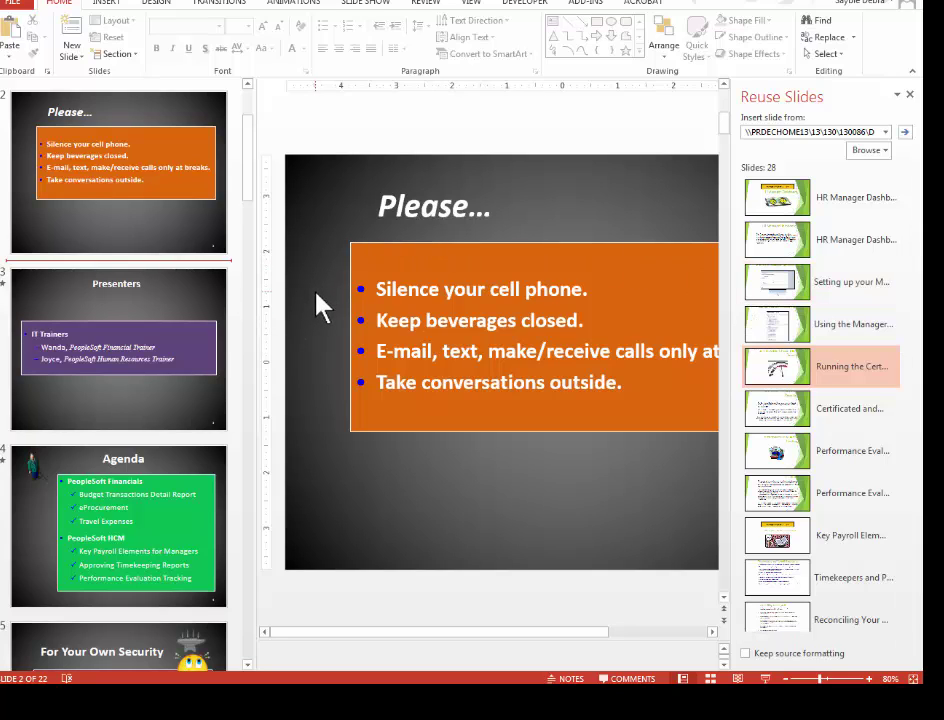
pyautogui.click(778, 202)
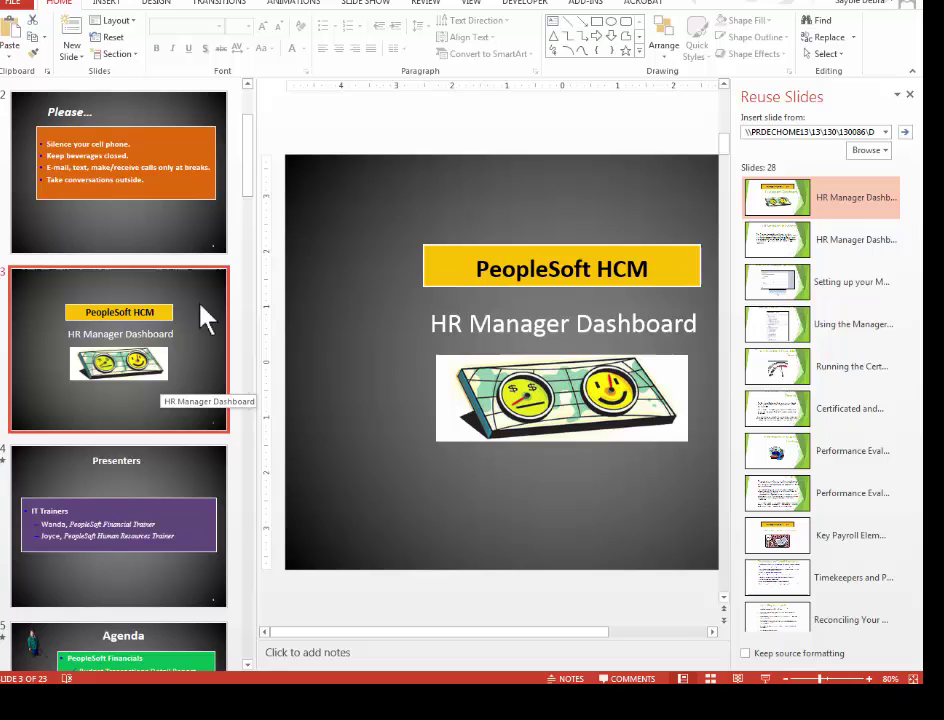
pyautogui.click(790, 283)
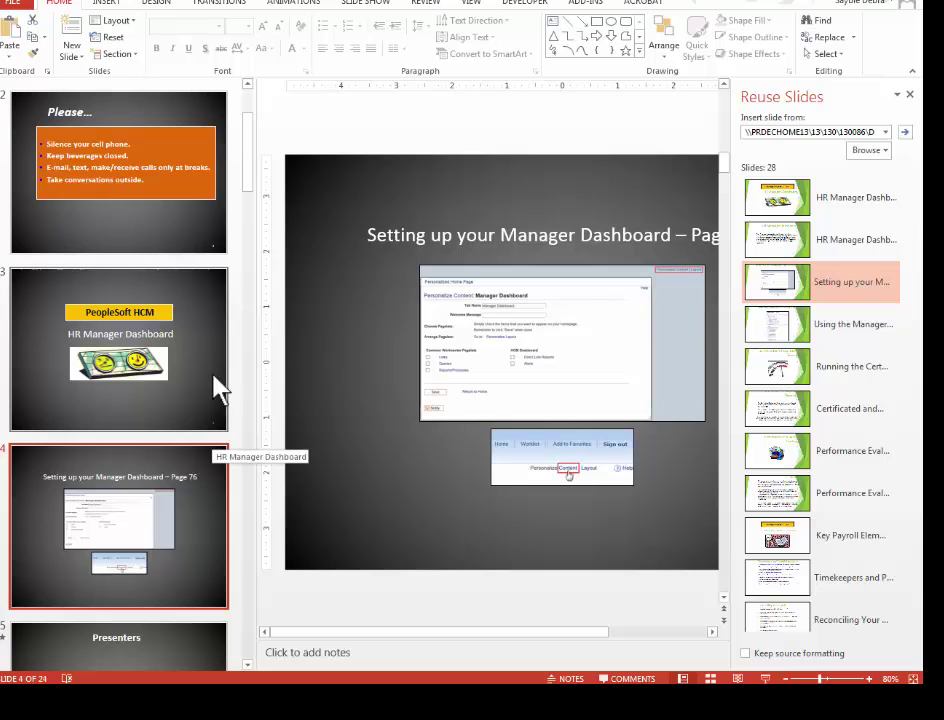
# Select slide 3 and insert Key Payroll Elements for Managers from the Reuse Slides list as slide 4.
pyautogui.click(193, 333)
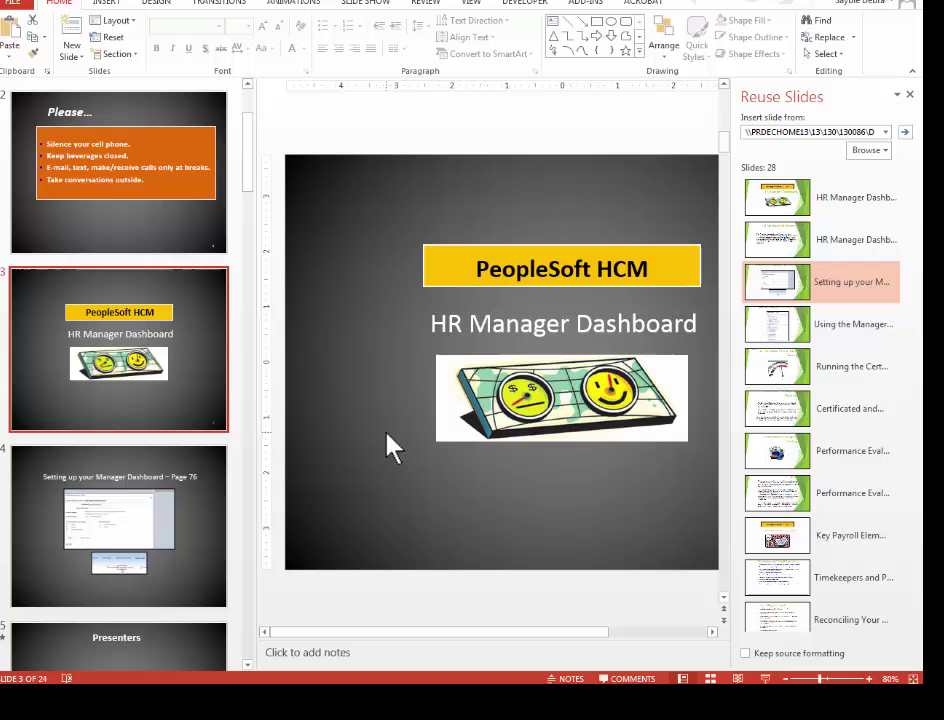
pyautogui.scroll(-2, 832, 475)
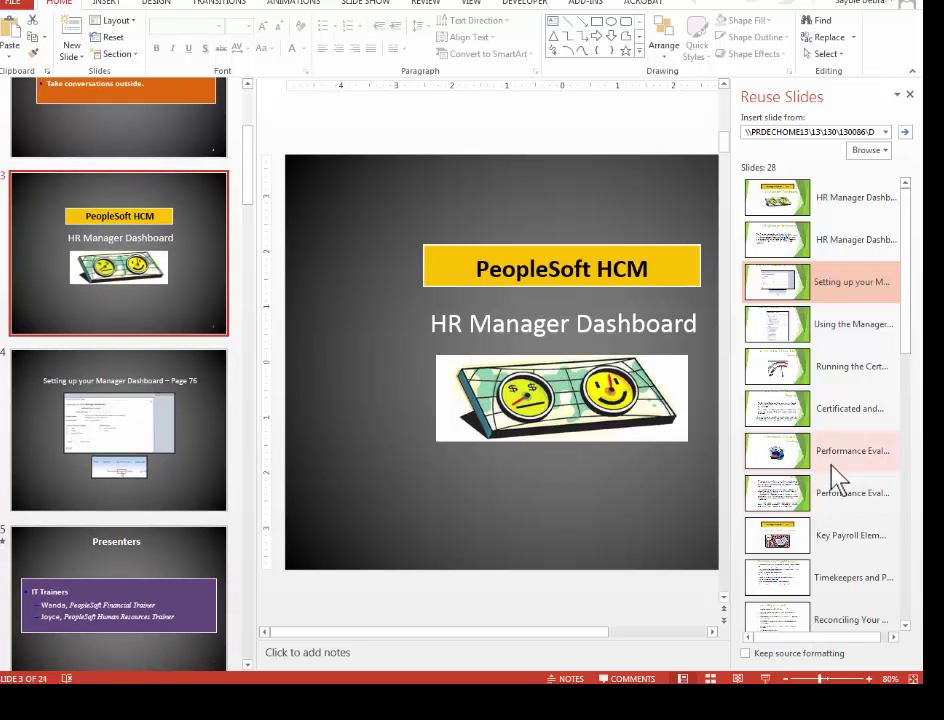
pyautogui.moveTo(907, 312); pyautogui.dragTo(907, 430)
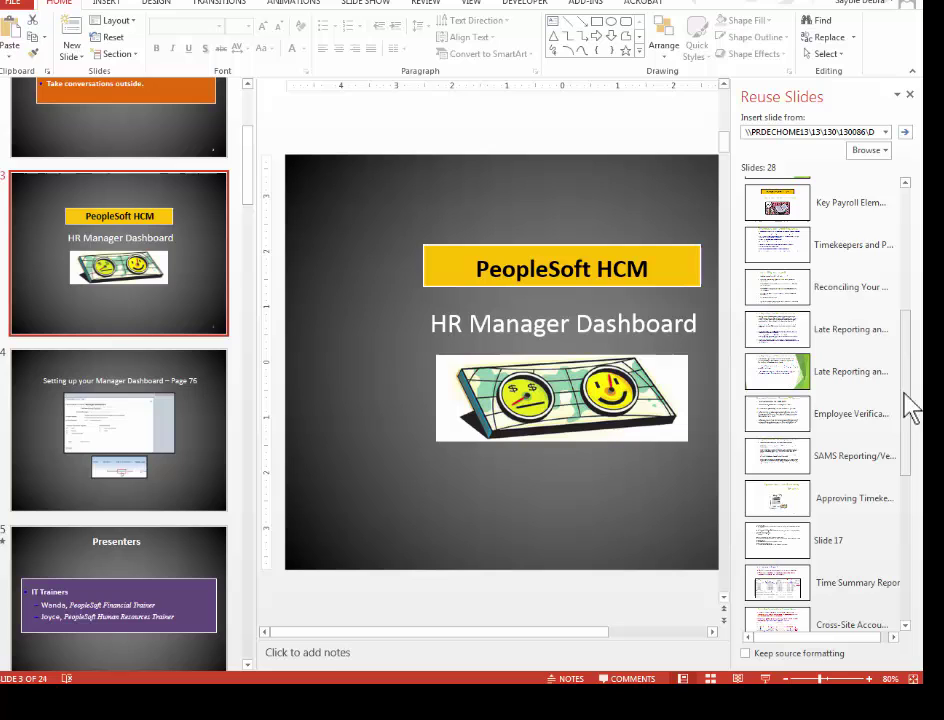
pyautogui.moveTo(910, 415); pyautogui.dragTo(908, 379)
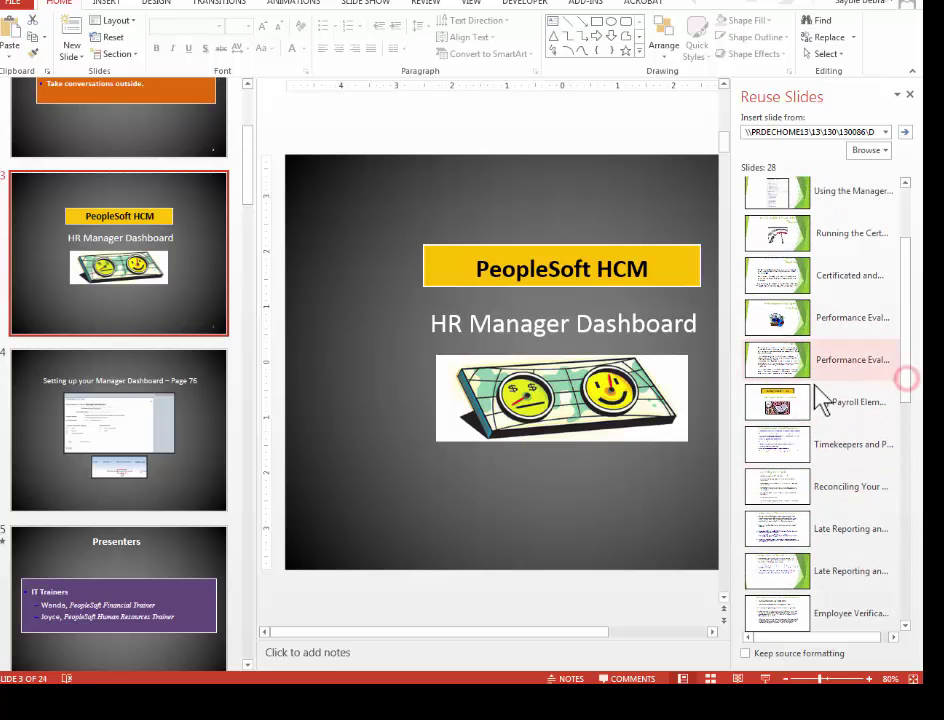
pyautogui.click(759, 410)
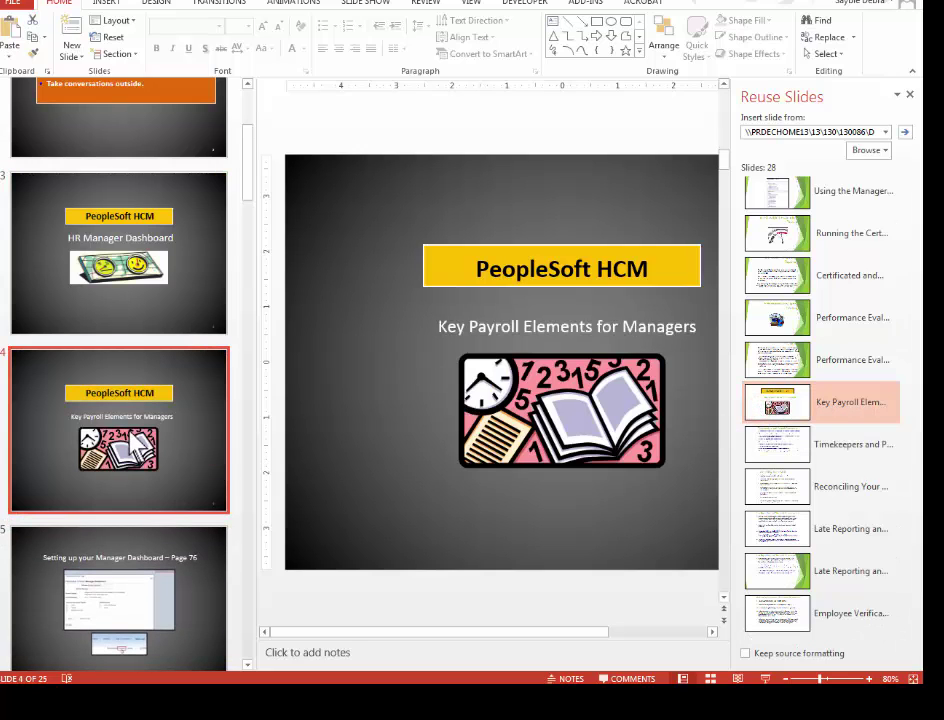